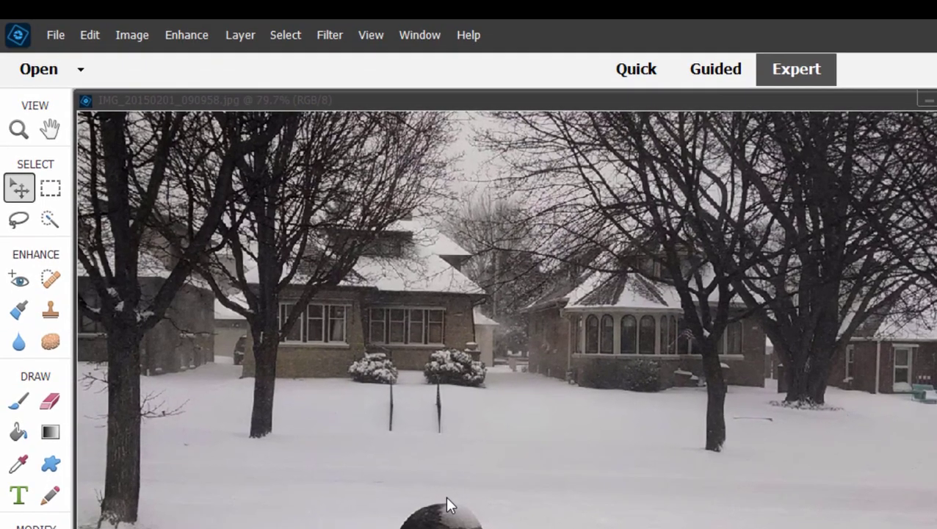
# Open the Enhance menu for the snowy street photo IMG_20150201_090958.jpg
pyautogui.click(173, 36)
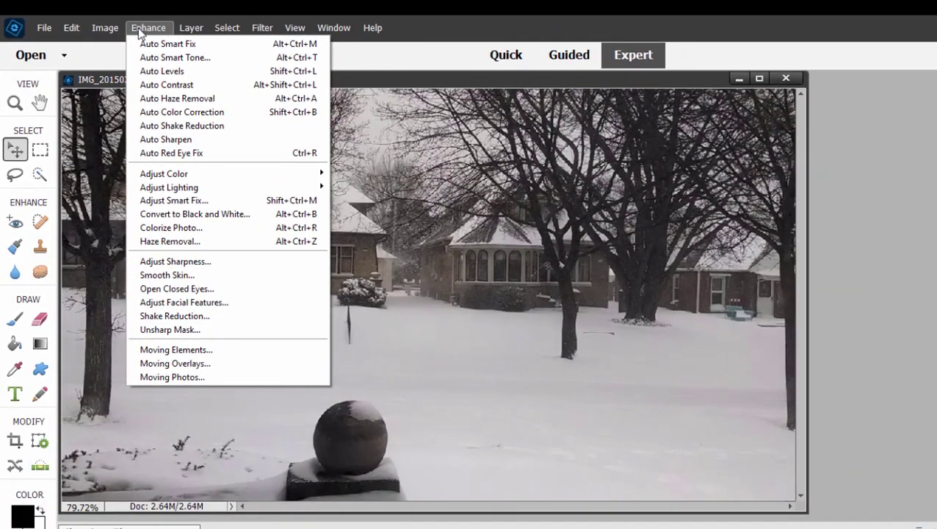
# Apply Auto Color Correction to the snow photo, then reopen and dismiss the Enhance menu
pyautogui.click(166, 112)
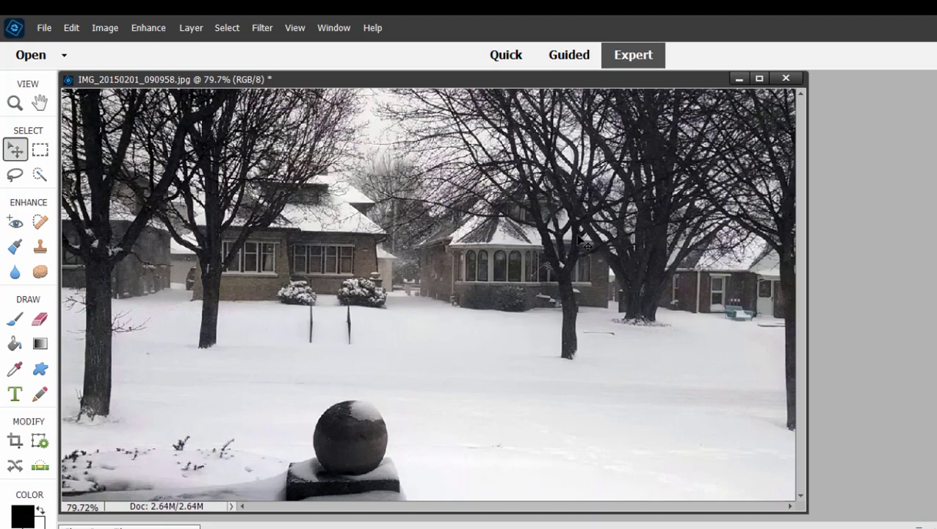
pyautogui.click(148, 29)
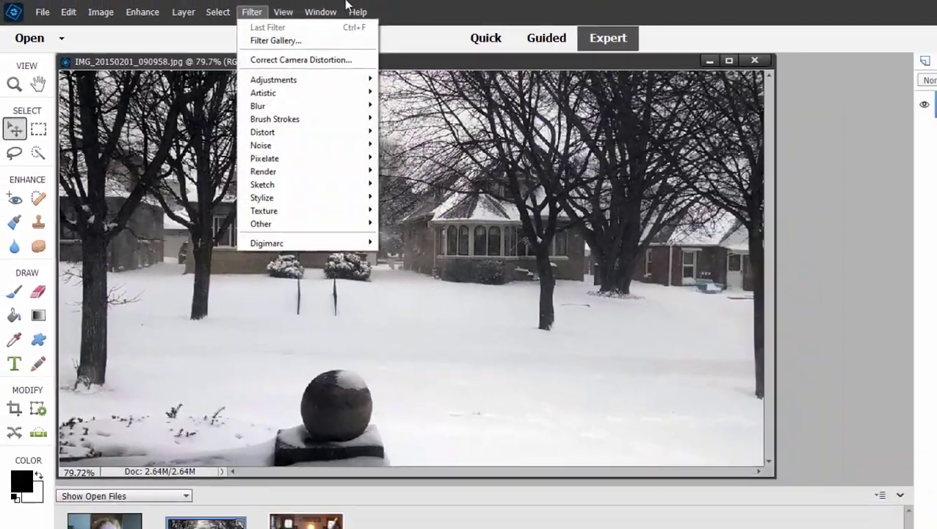
pyautogui.click(421, 6)
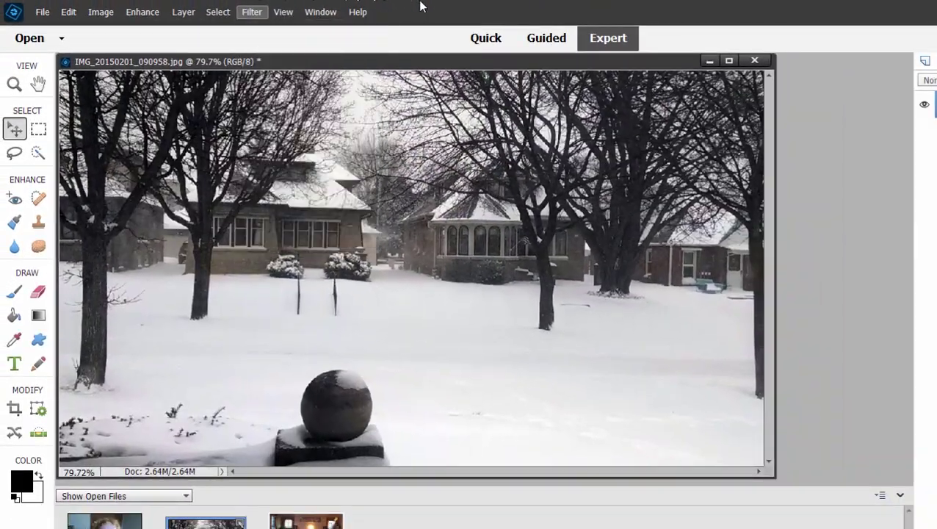
# Bring up 2010Xmas 004.jpg, apply Auto Smart Fix, then undo it
pyautogui.click(710, 61)
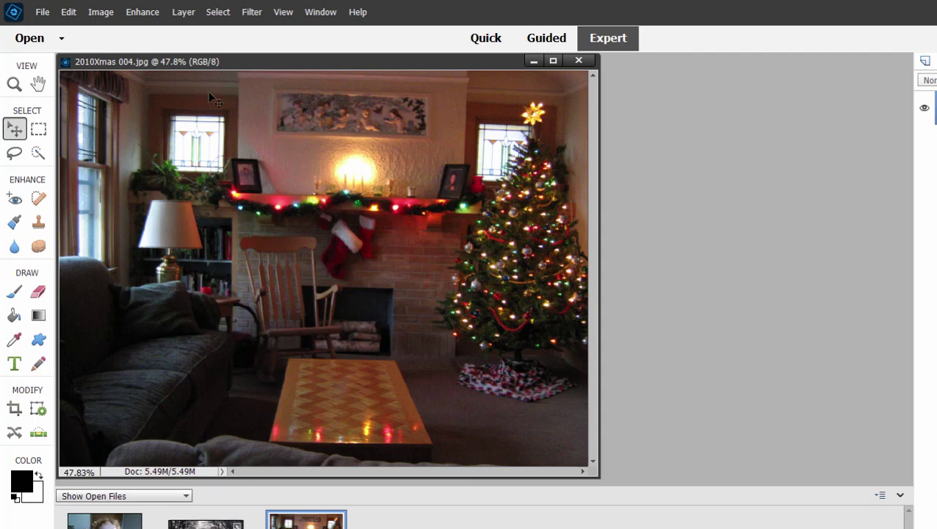
pyautogui.click(150, 15)
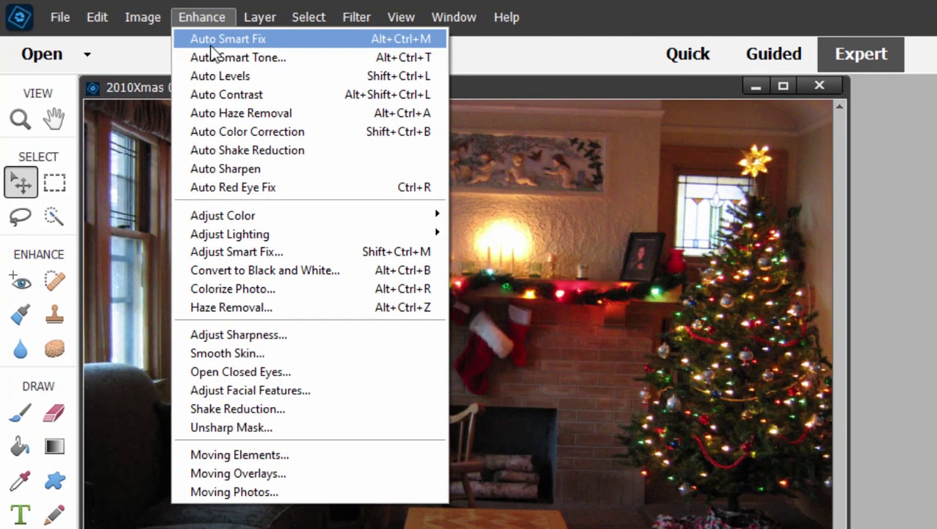
pyautogui.click(210, 42)
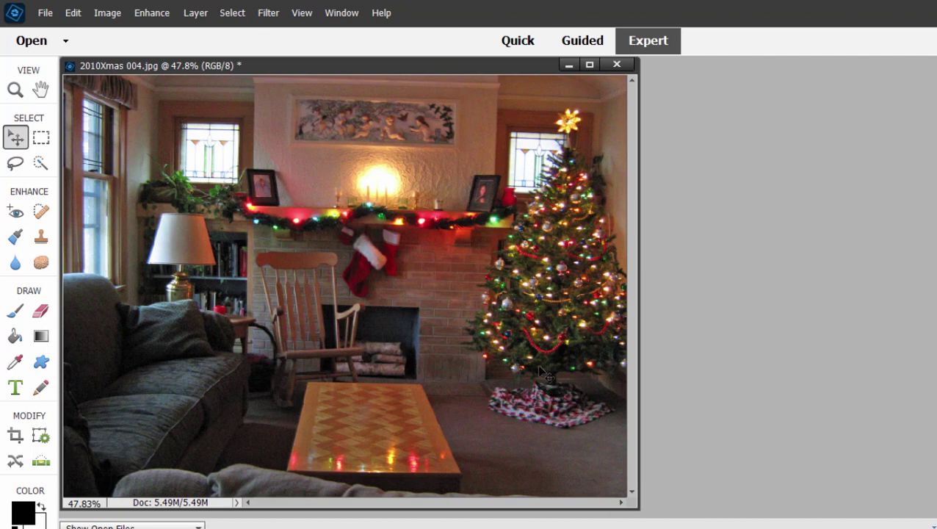
pyautogui.hotkey('ctrl', 'z')
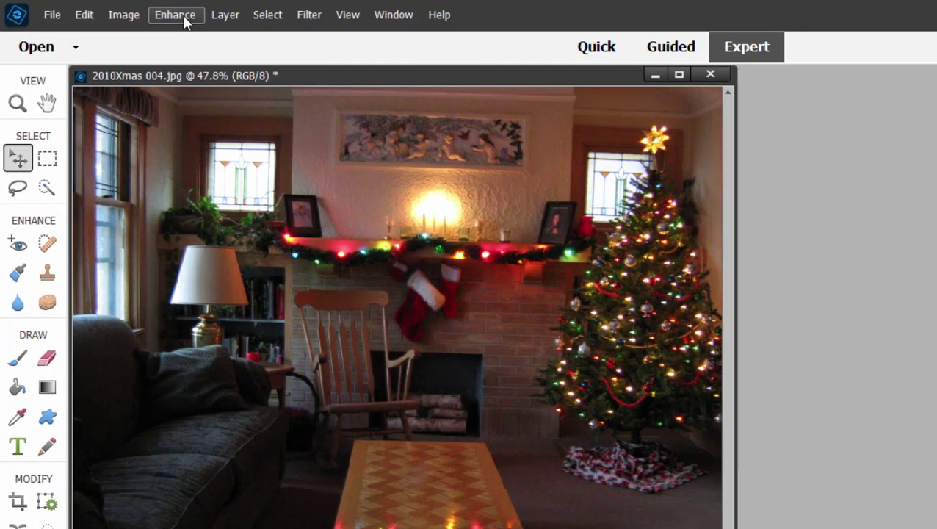
# Show the Enhance > Adjust Lighting submenu for the Christmas photo
pyautogui.click(152, 13)
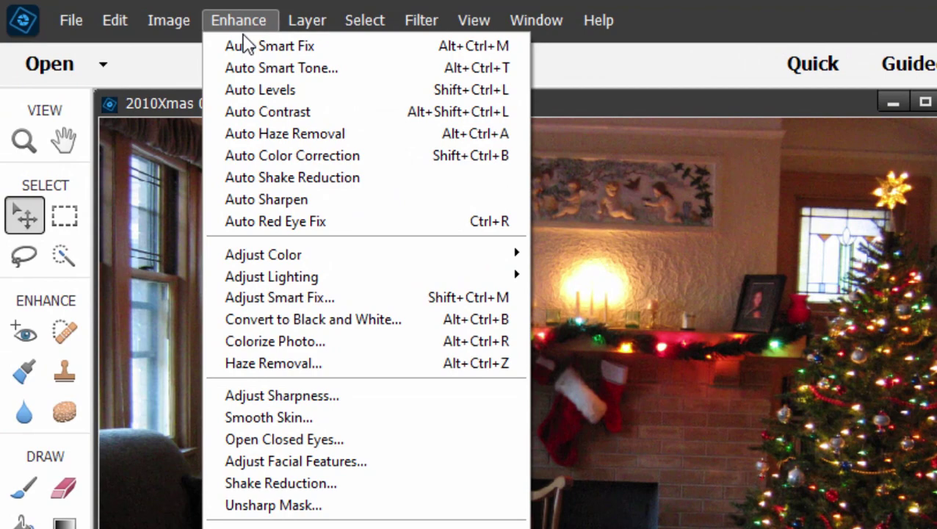
pyautogui.moveTo(254, 254)
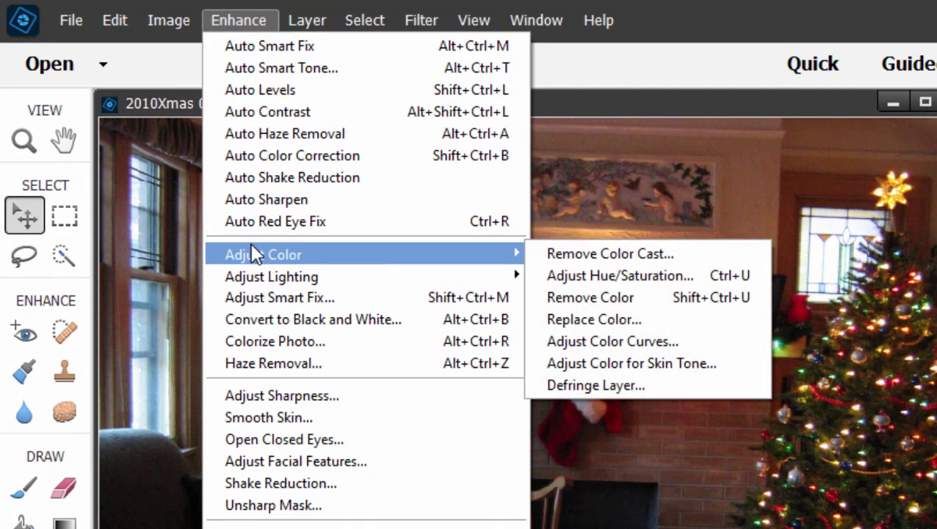
pyautogui.moveTo(254, 278)
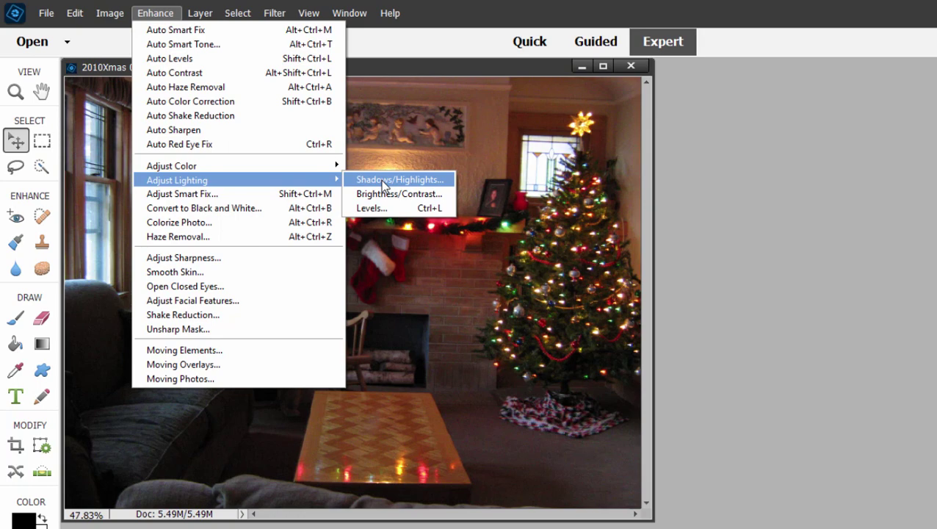
pyautogui.click(381, 180)
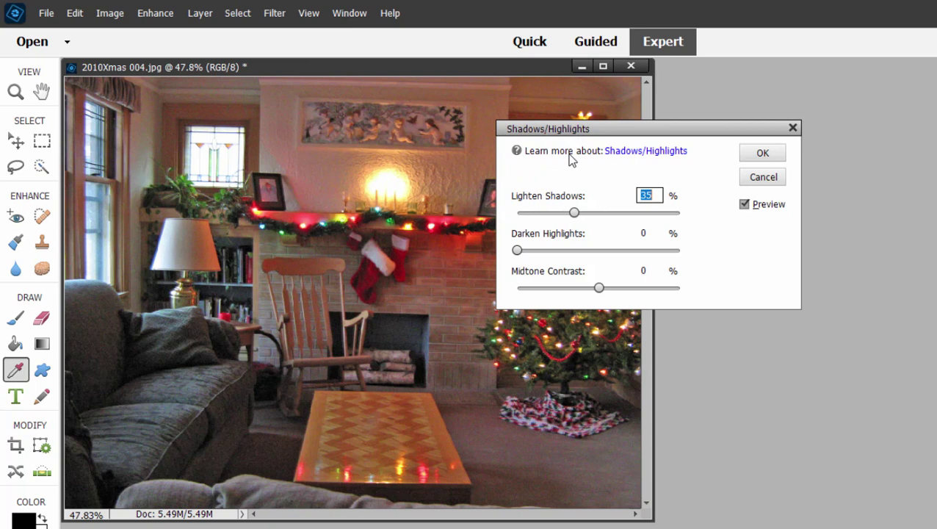
pyautogui.moveTo(594, 132); pyautogui.dragTo(701, 205)
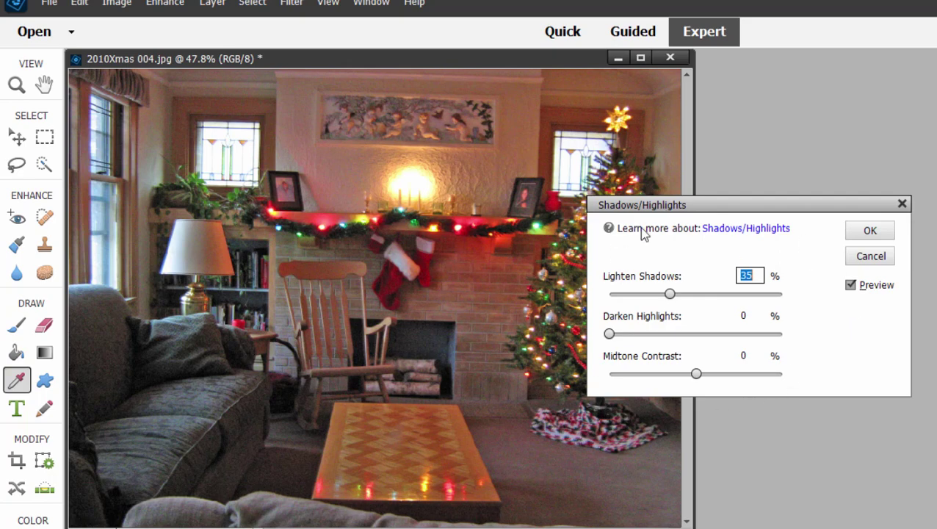
pyautogui.click(851, 286)
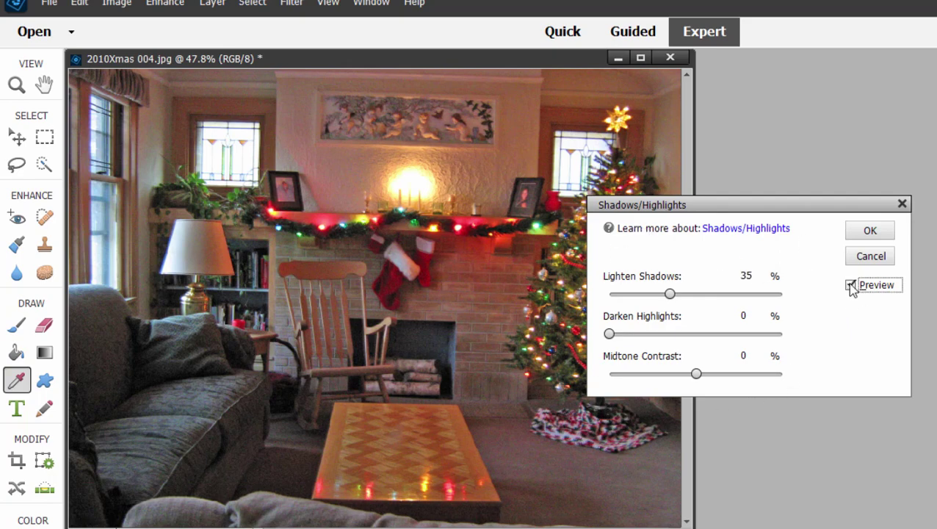
pyautogui.click(851, 286)
pyautogui.click(851, 287)
# Cancel the shadow lightening adjustment and reopen Enhance > Adjust Lighting, pointing at Levels
pyautogui.click(871, 257)
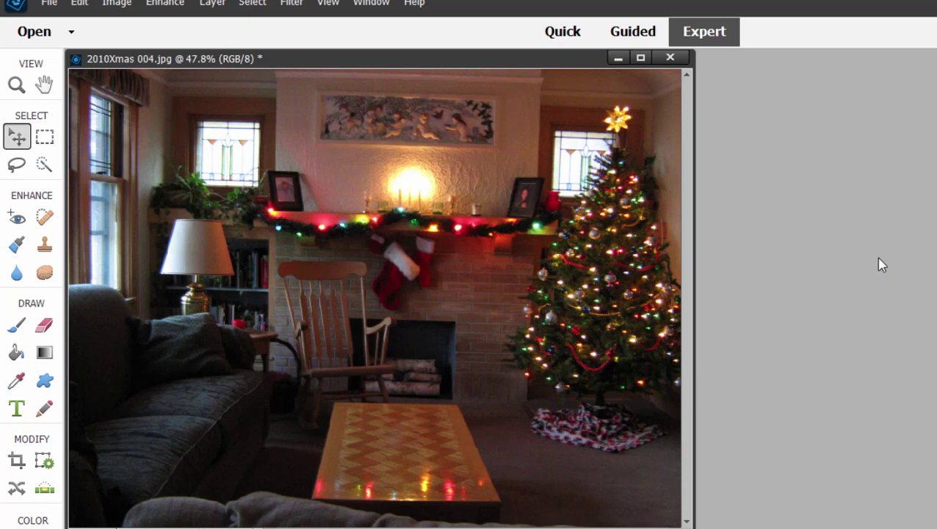
pyautogui.click(166, 6)
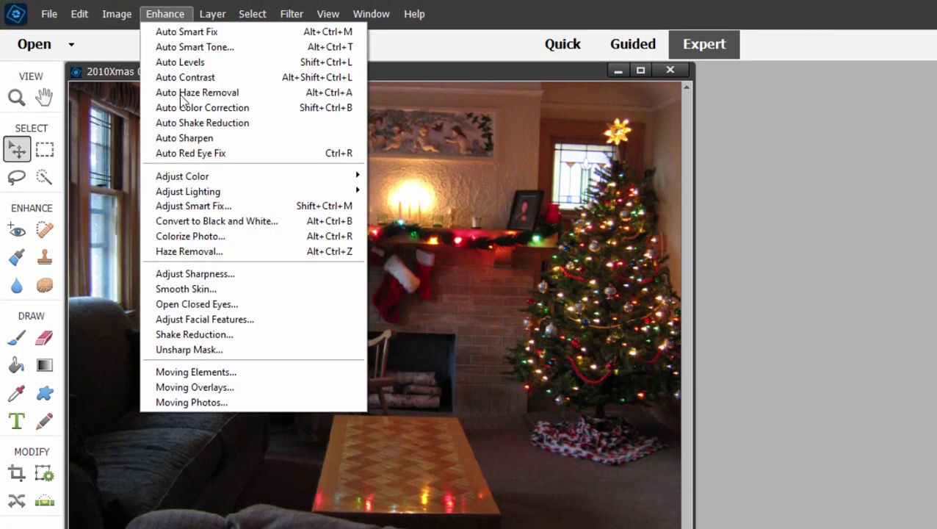
pyautogui.moveTo(209, 174)
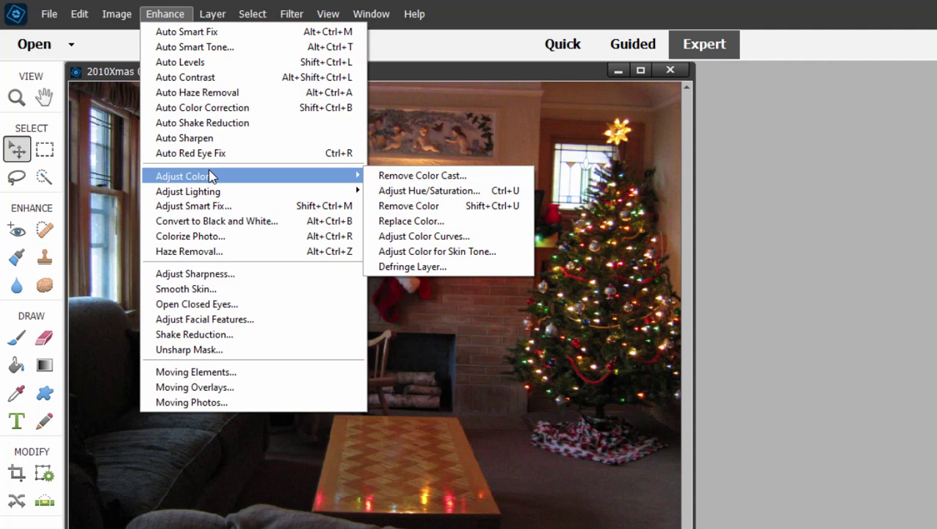
pyautogui.moveTo(211, 190)
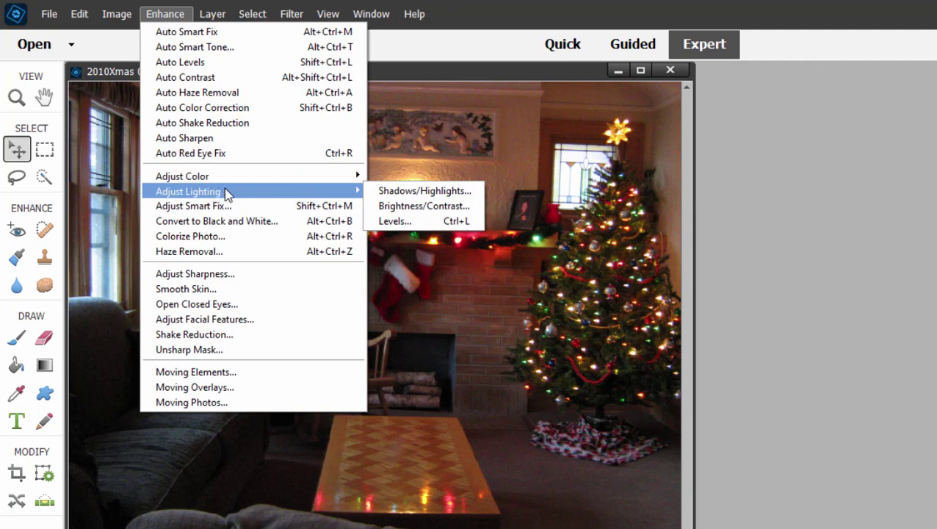
# Open Levels and sample the white stocking as the white point, brightening the photo
pyautogui.click(415, 223)
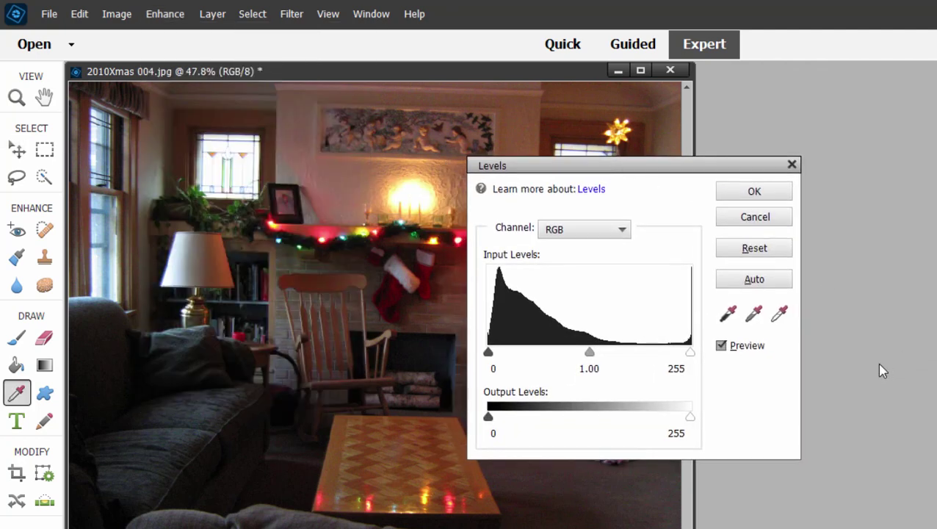
pyautogui.click(619, 231)
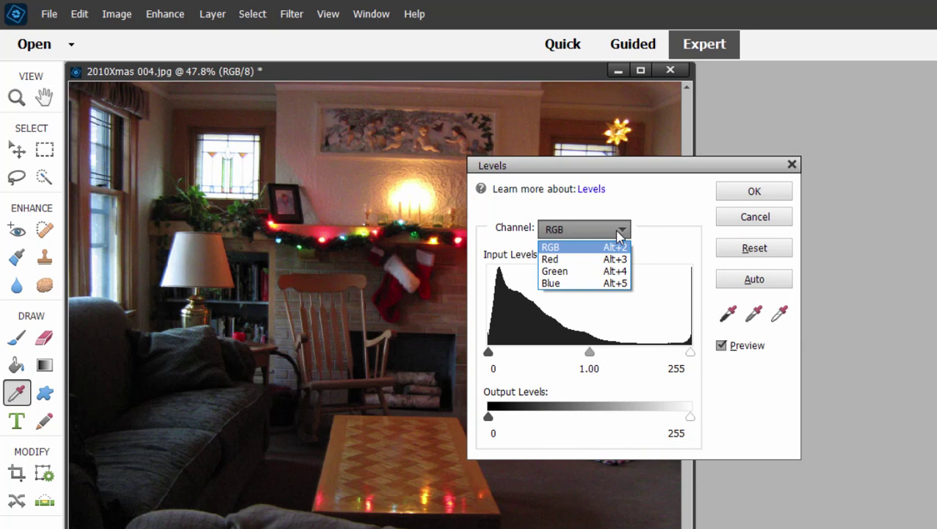
pyautogui.click(660, 174)
pyautogui.moveTo(642, 167); pyautogui.dragTo(758, 185)
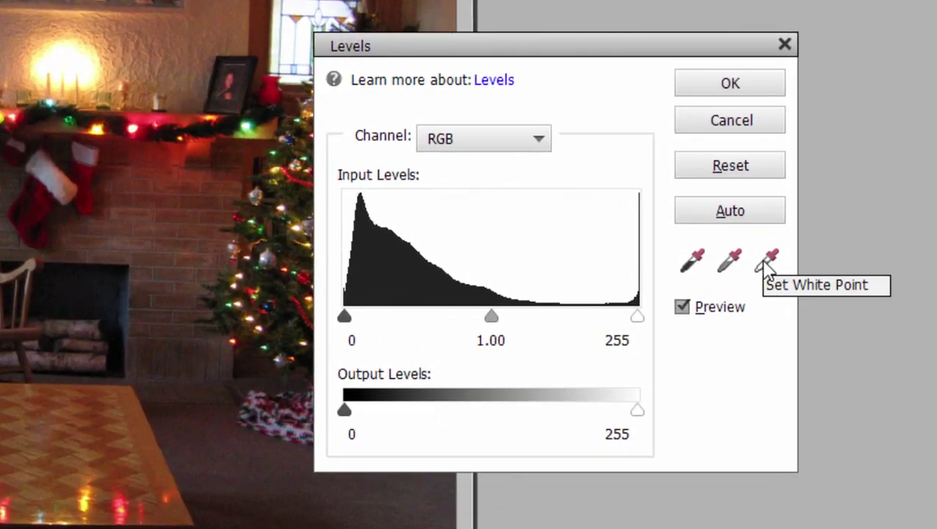
pyautogui.click(766, 260)
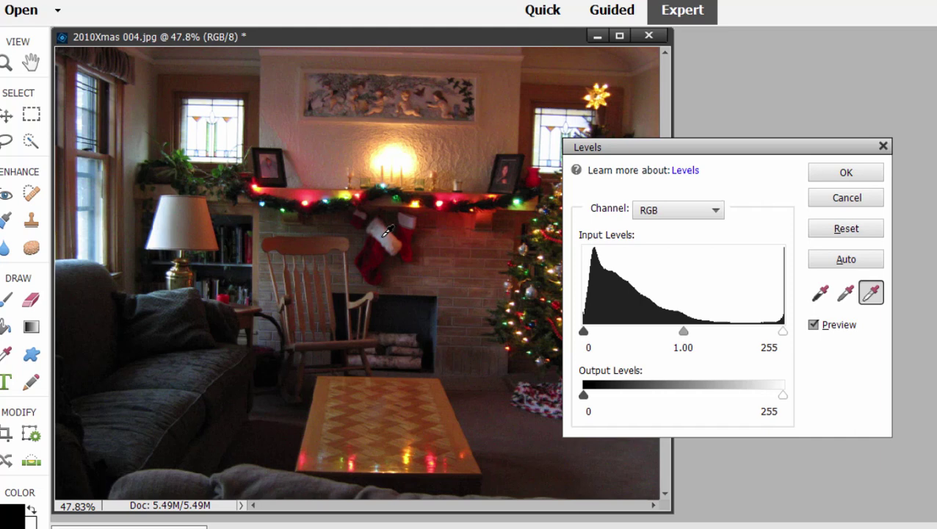
pyautogui.click(386, 232)
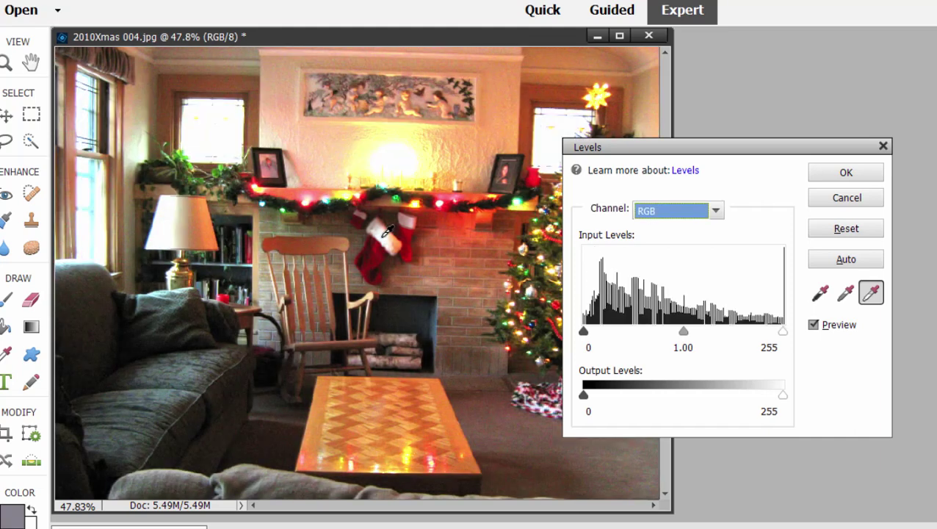
# Sample the dark fireplace opening as the Levels black point to deepen shadows
pyautogui.click(821, 295)
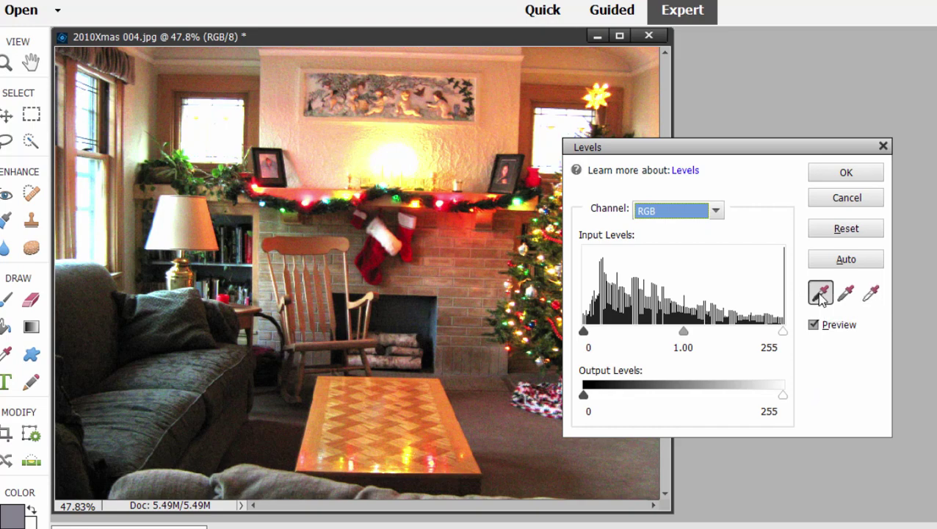
pyautogui.click(434, 345)
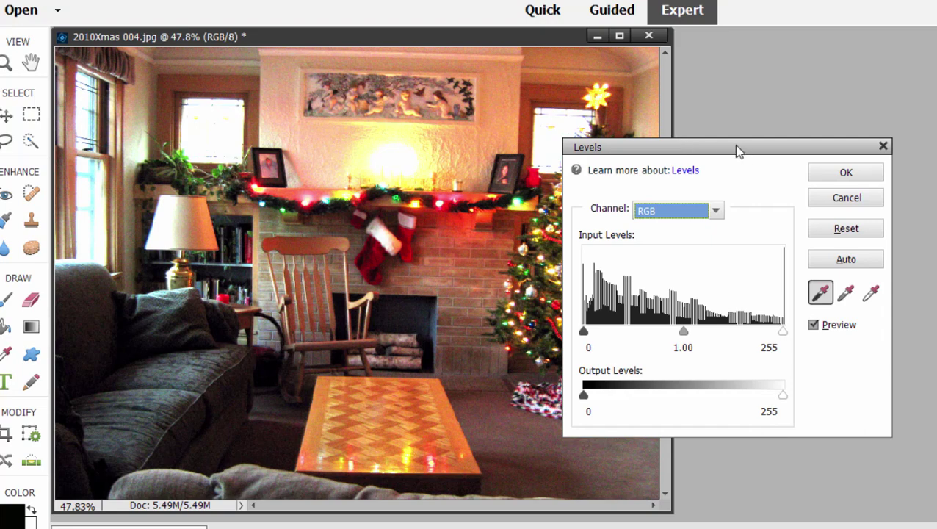
# Toggle the Levels preview off and on to compare, then cancel the correction
pyautogui.click(814, 324)
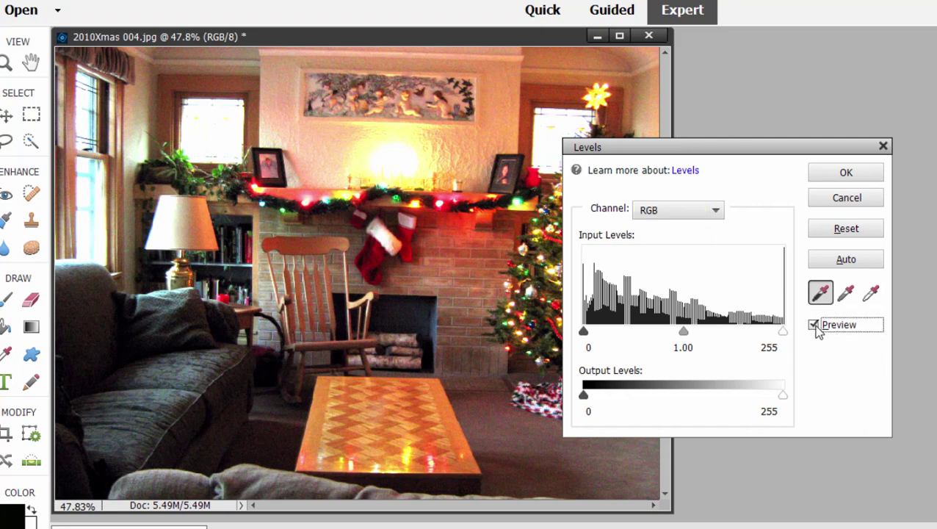
pyautogui.click(815, 326)
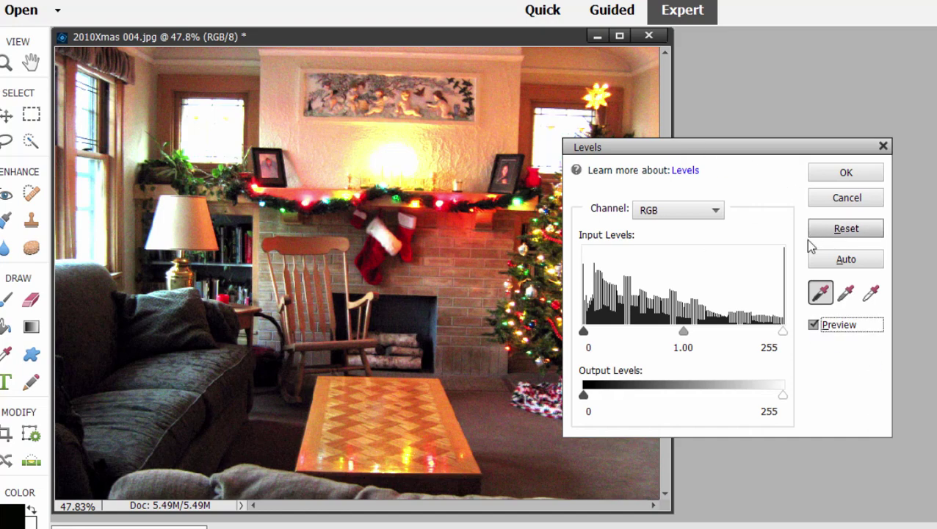
pyautogui.click(871, 292)
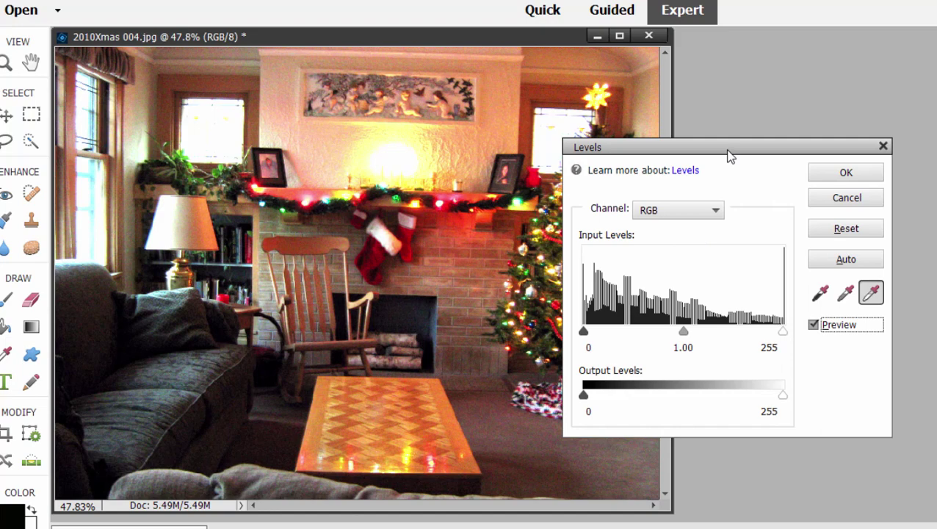
pyautogui.click(871, 202)
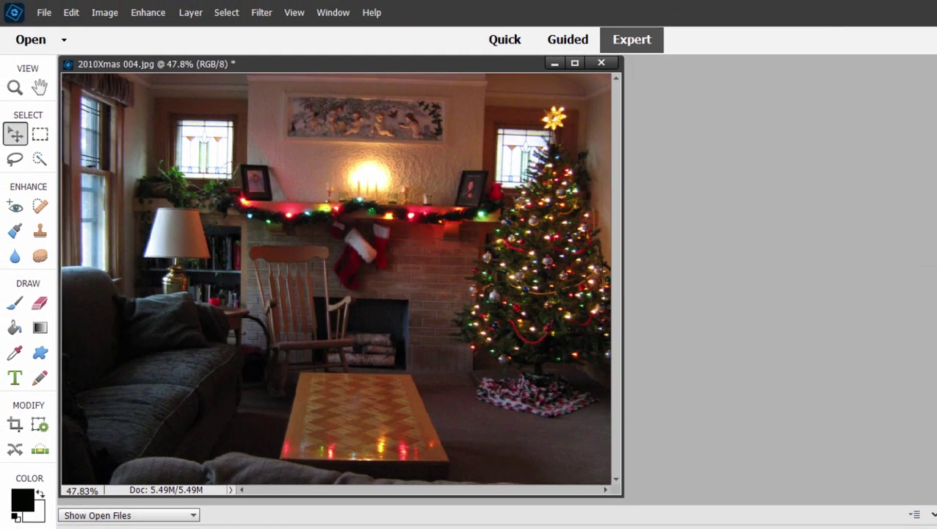
# Switch to IMG_20161117_111704_optimized.jpg, the boy with green frosting, using Ctrl+Tab
pyautogui.hotkey('ctrl', 'Tab')
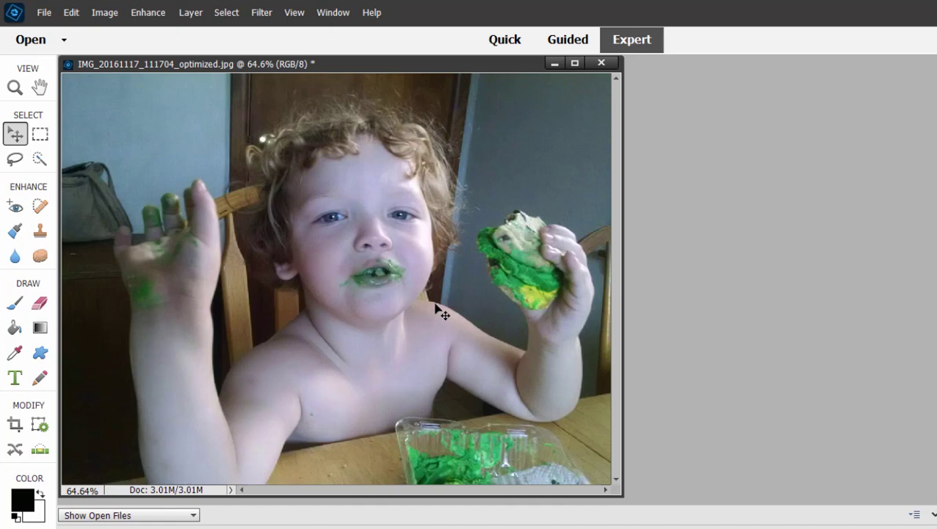
# Open Enhance > Adjust Color > Adjust Color for Skin Tone on the toddler photo
pyautogui.click(145, 13)
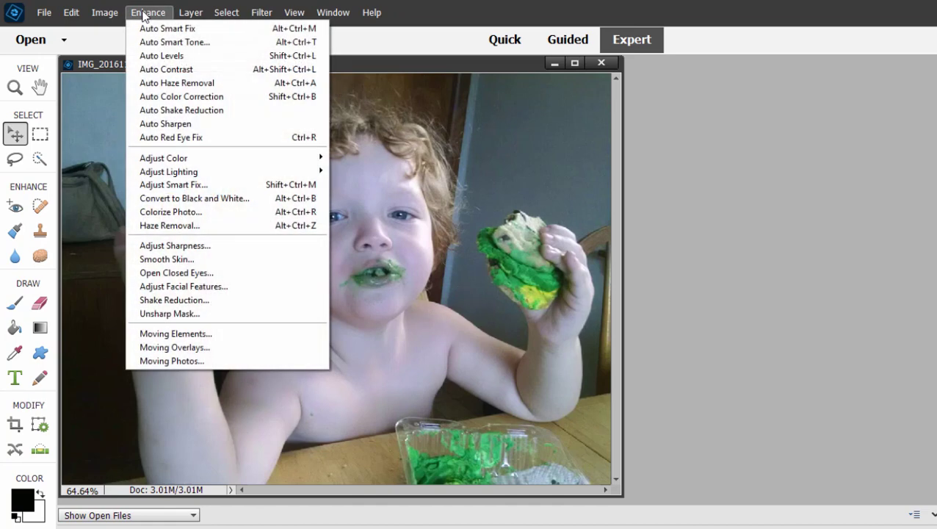
pyautogui.moveTo(142, 162)
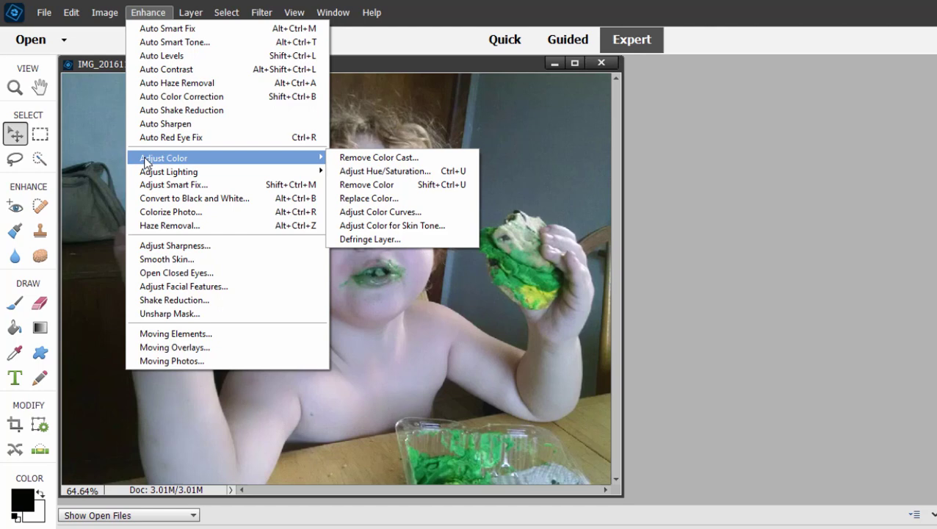
pyautogui.click(401, 226)
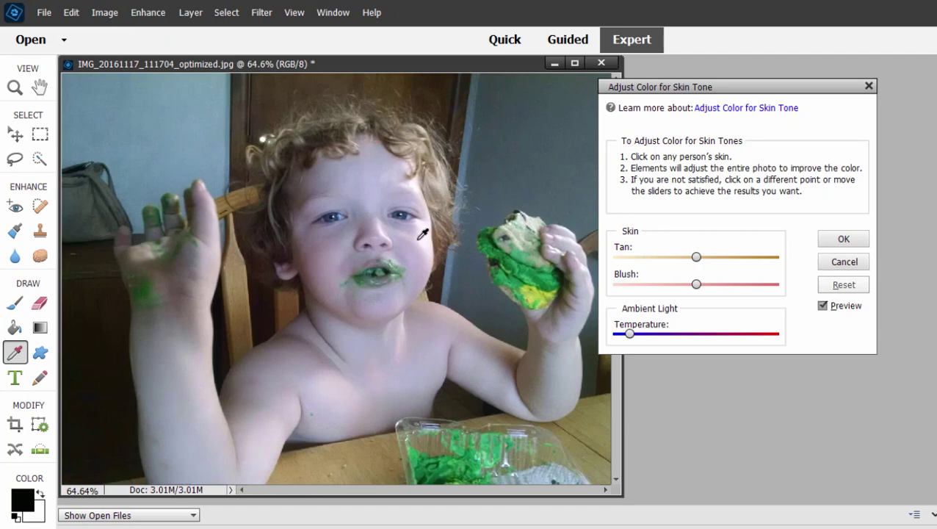
# Correct the boy photo's colour from his cheek's skin tone, with more tan, less blush and slightly warmer temperature
pyautogui.click(418, 237)
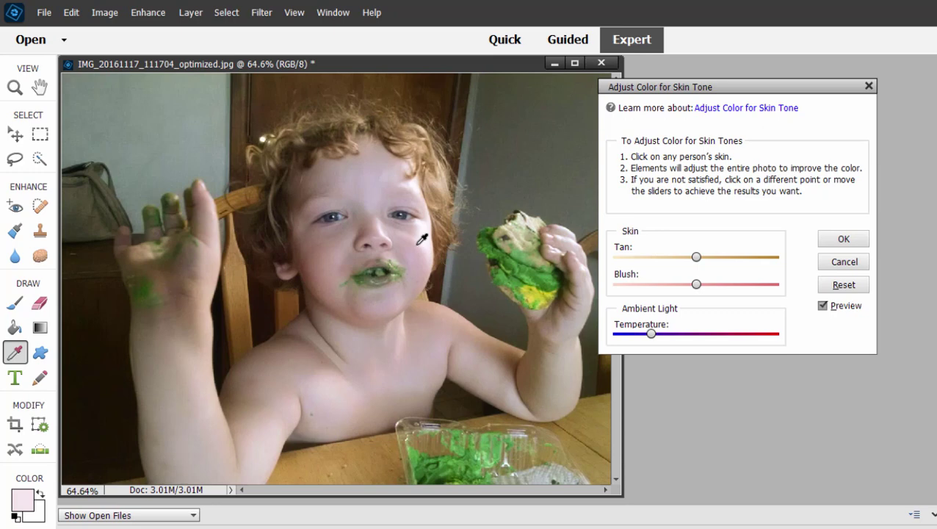
pyautogui.click(822, 309)
pyautogui.click(823, 307)
pyautogui.moveTo(696, 258); pyautogui.dragTo(696, 291)
pyautogui.moveTo(653, 335); pyautogui.dragTo(677, 336)
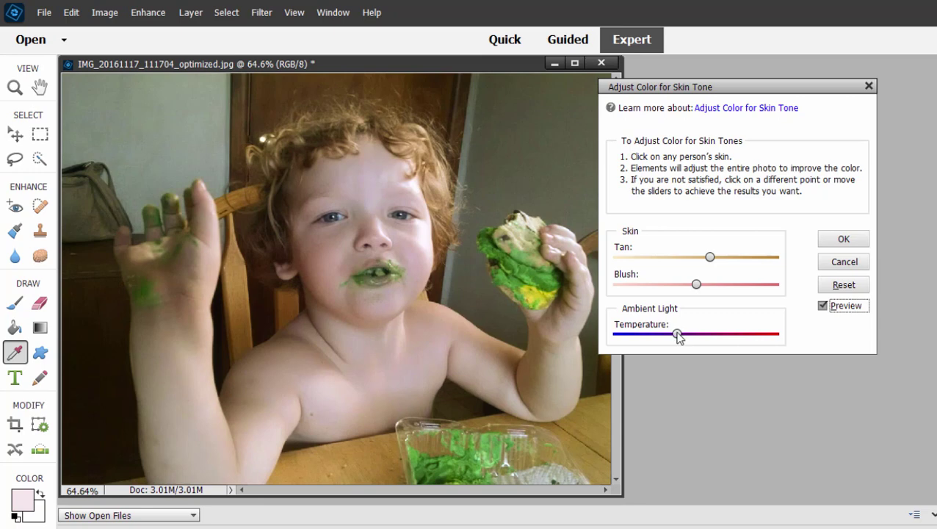
pyautogui.click(843, 240)
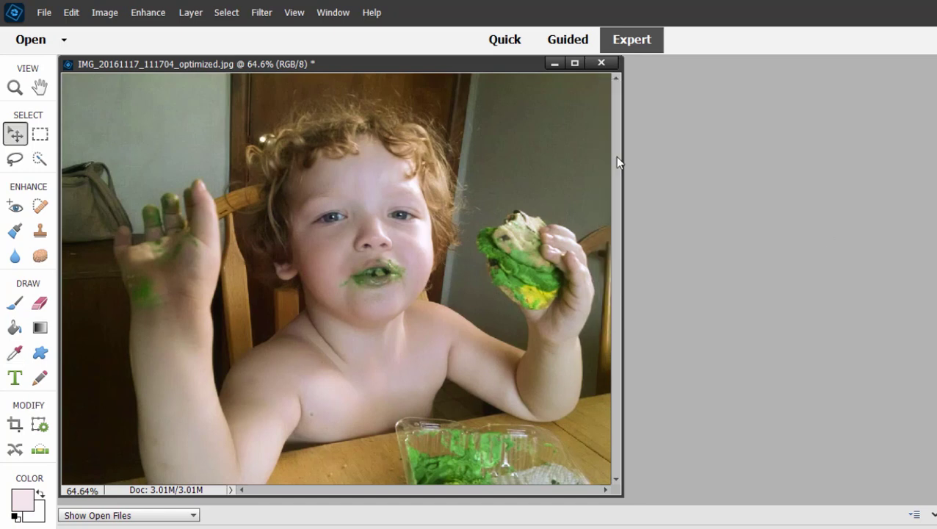
# Preview Shadows/Highlights on the boy photo with Midtone Contrast raised to +44
pyautogui.click(146, 15)
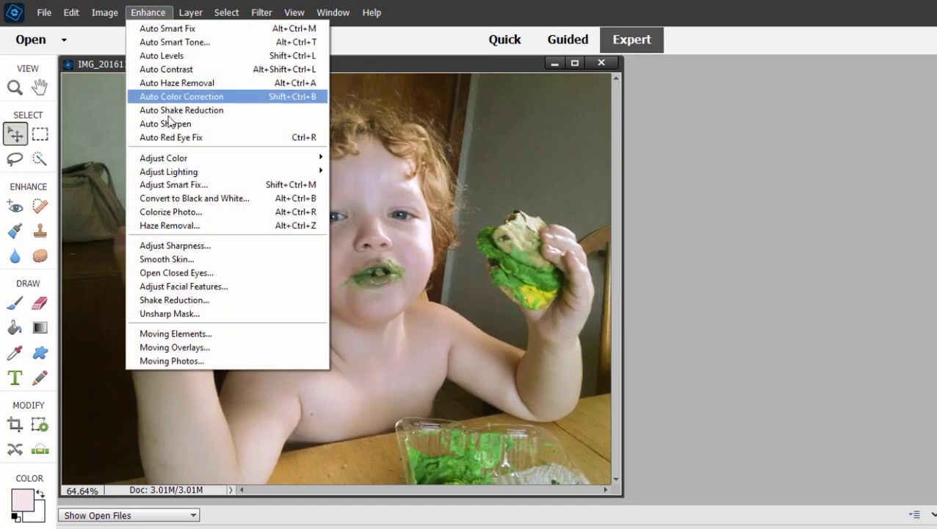
pyautogui.moveTo(187, 173)
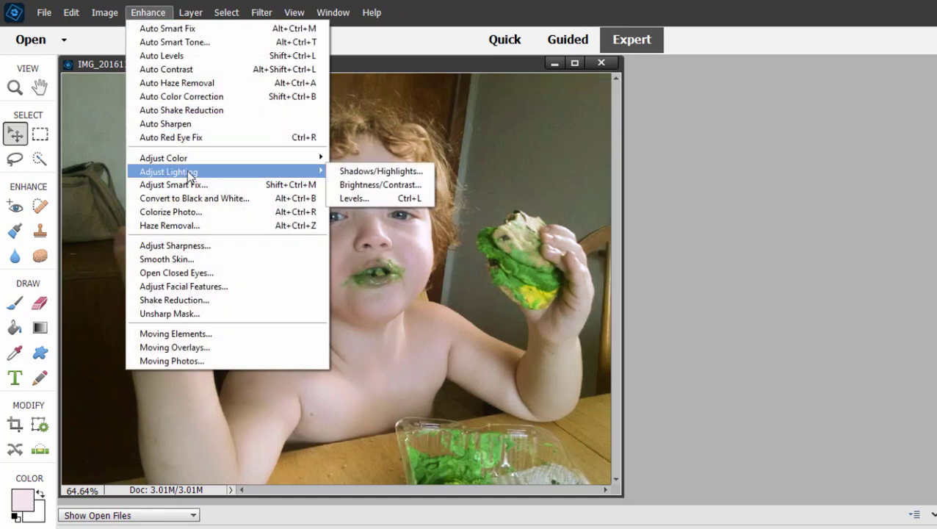
pyautogui.click(397, 173)
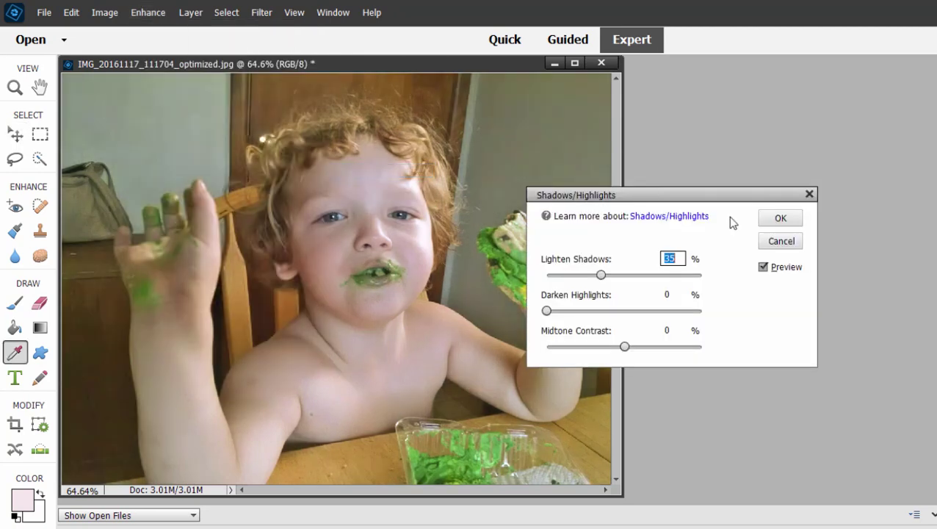
pyautogui.moveTo(644, 199); pyautogui.dragTo(752, 177)
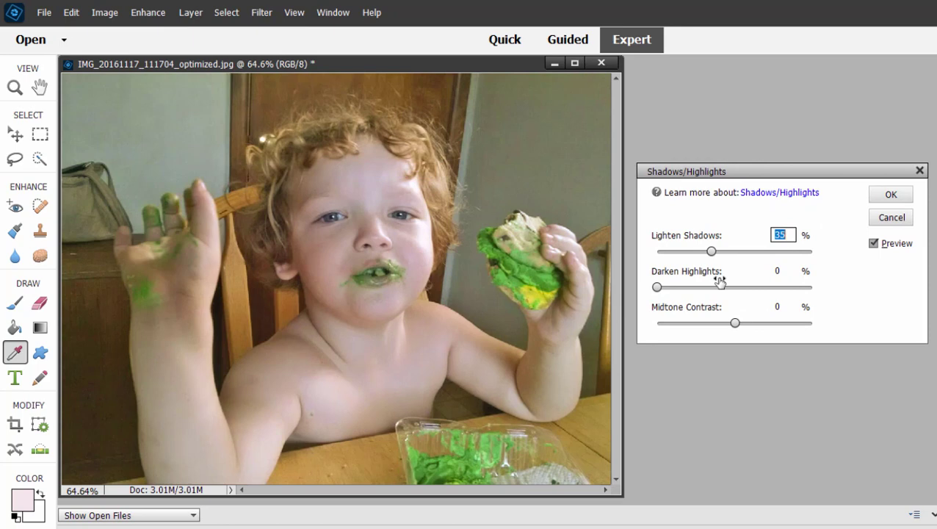
pyautogui.moveTo(735, 324); pyautogui.dragTo(769, 324)
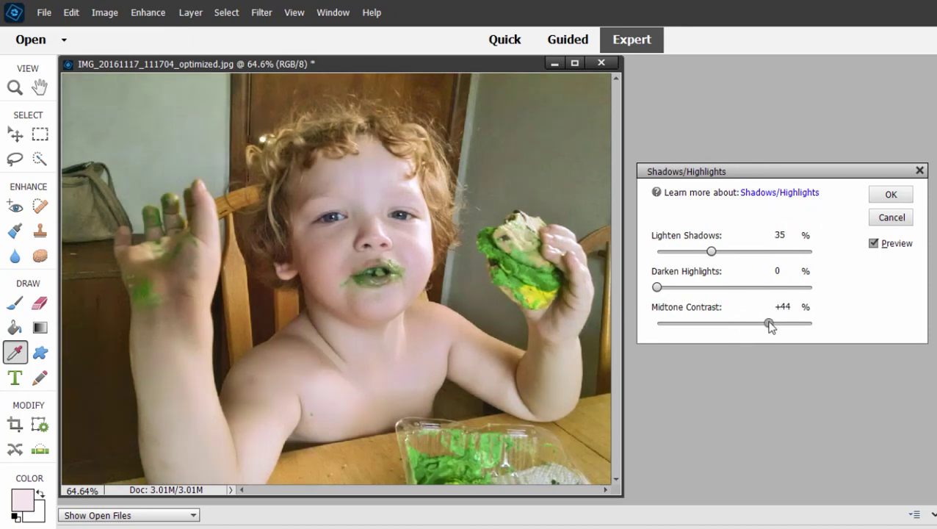
# Compare the before and after, then cancel Shadows/Highlights without applying it
pyautogui.click(873, 244)
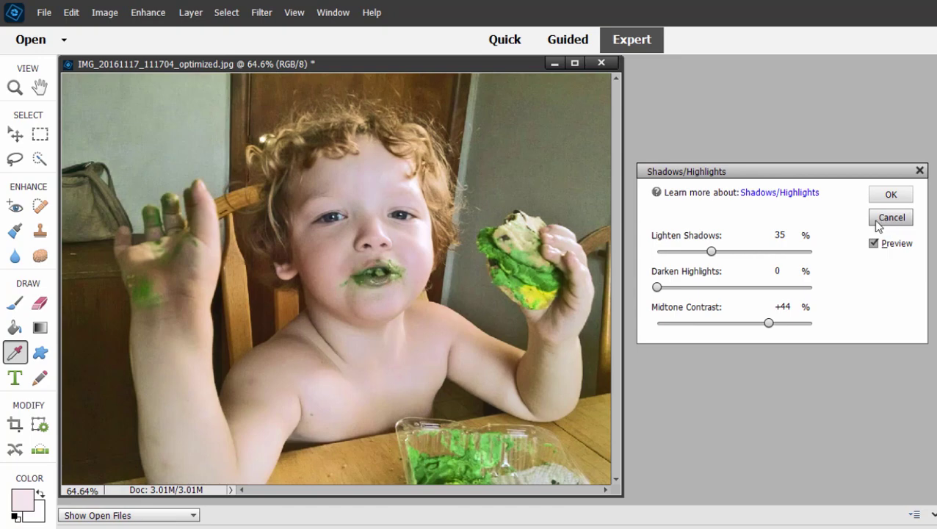
pyautogui.click(882, 220)
pyautogui.click(136, 13)
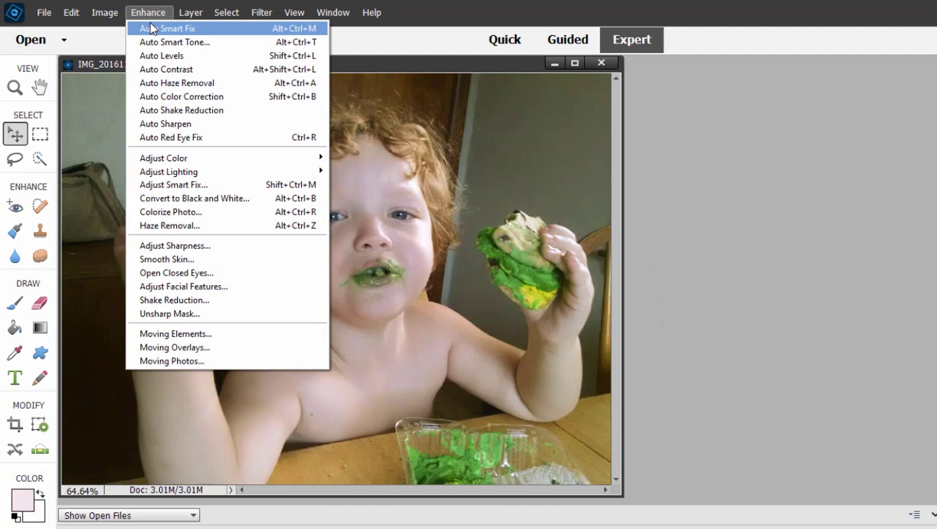
# Dismiss the Enhance menu without choosing any command
pyautogui.click(146, 15)
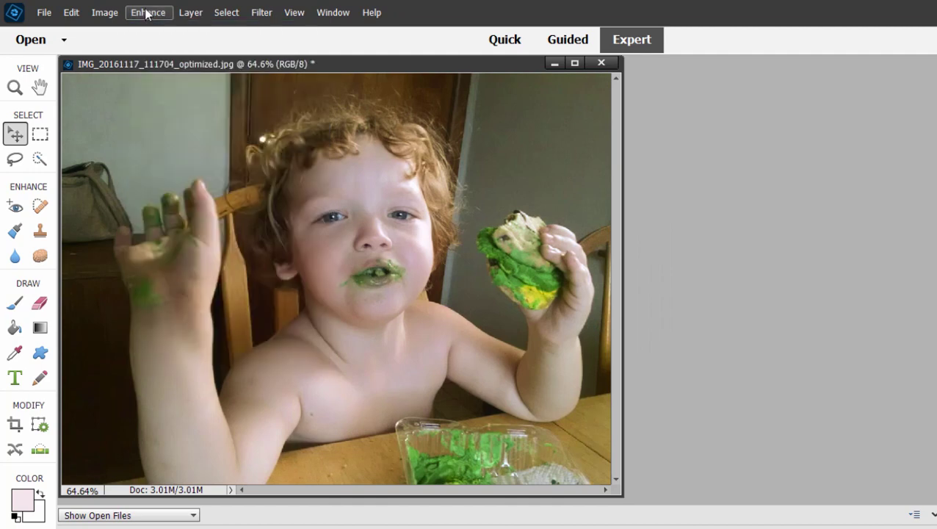